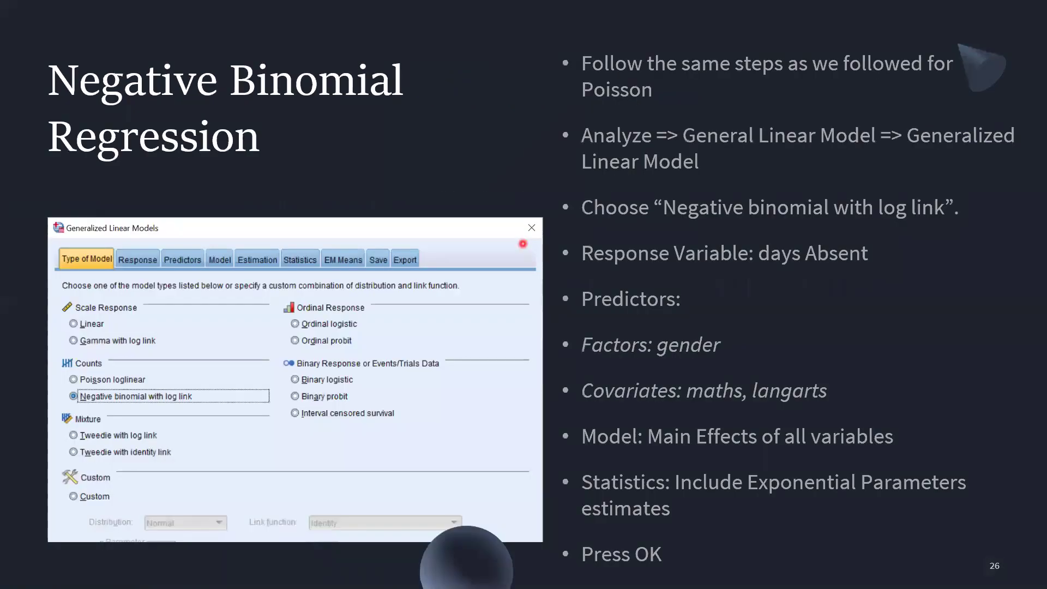
Switch to the poissonreg.sav Variable View and highlight the daysabs (days absent) variable
key(alt+Tab)
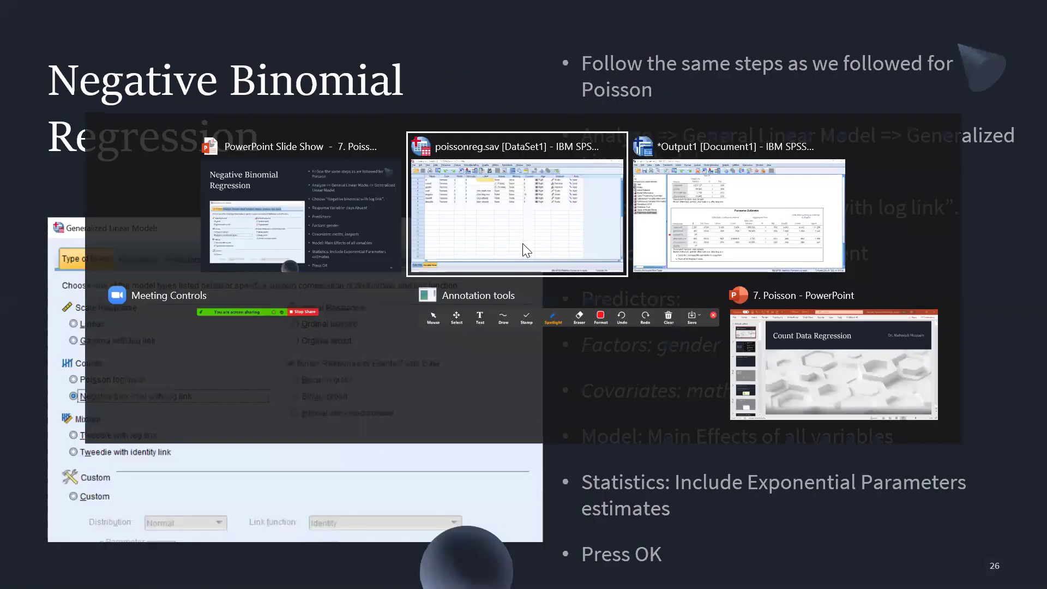
click(359, 192)
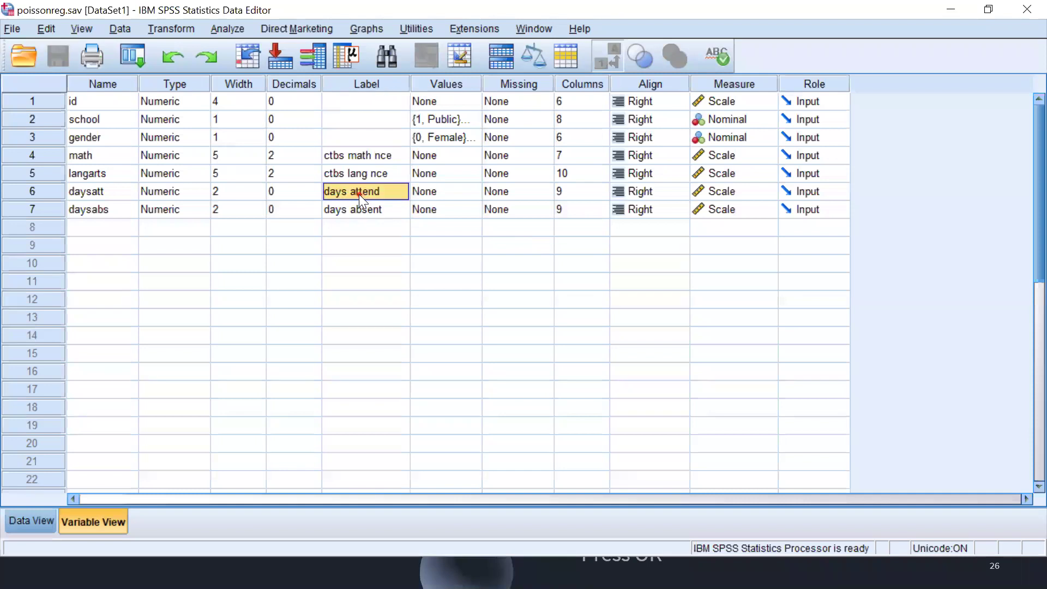
click(381, 214)
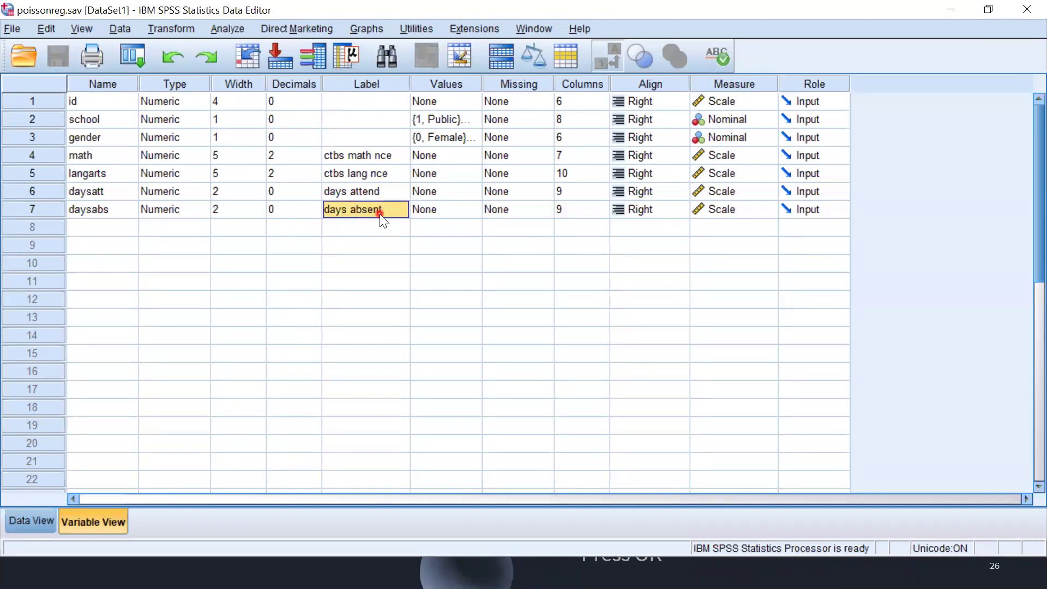
click(103, 214)
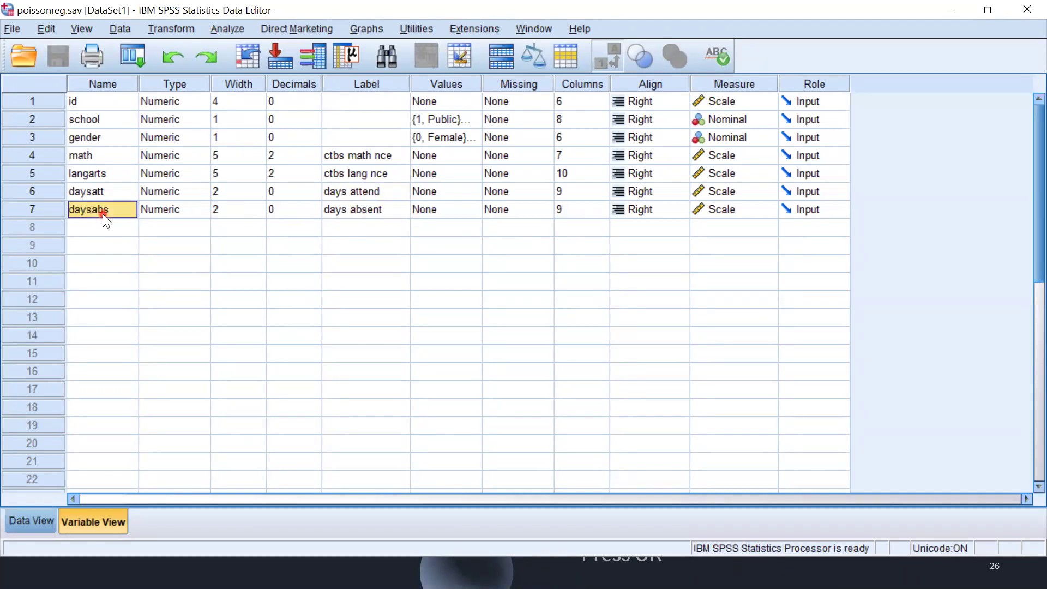
click(49, 220)
click(48, 215)
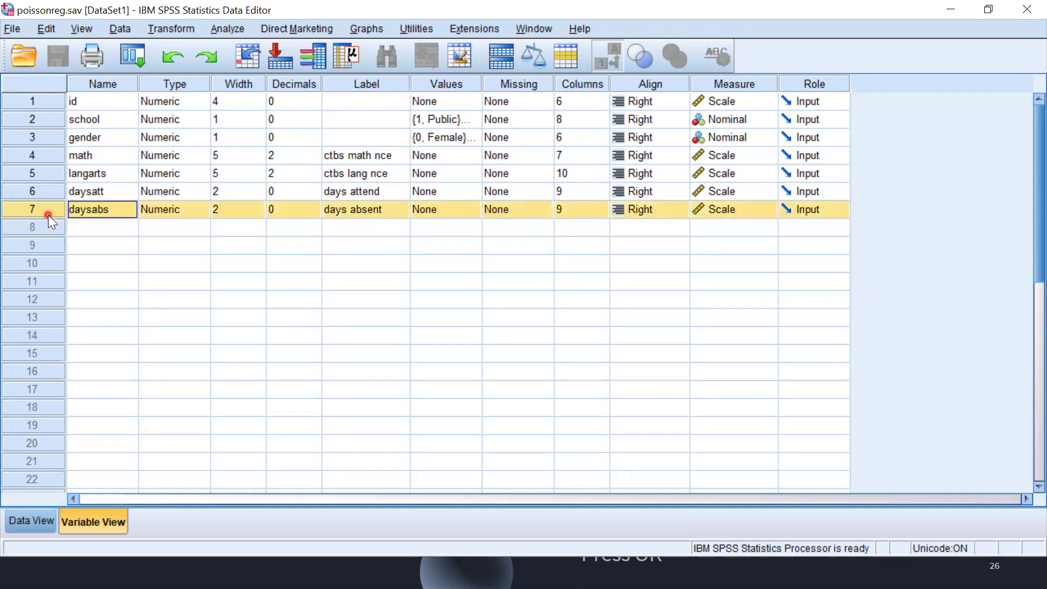
Point out the langarts, math and gender variables, noting gender has no label
click(45, 172)
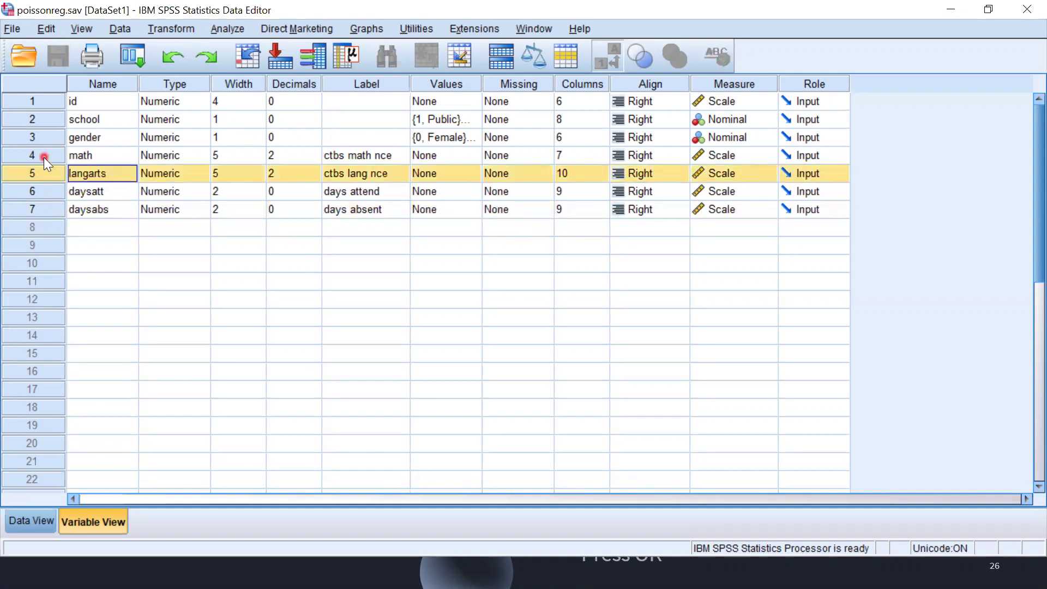
click(43, 157)
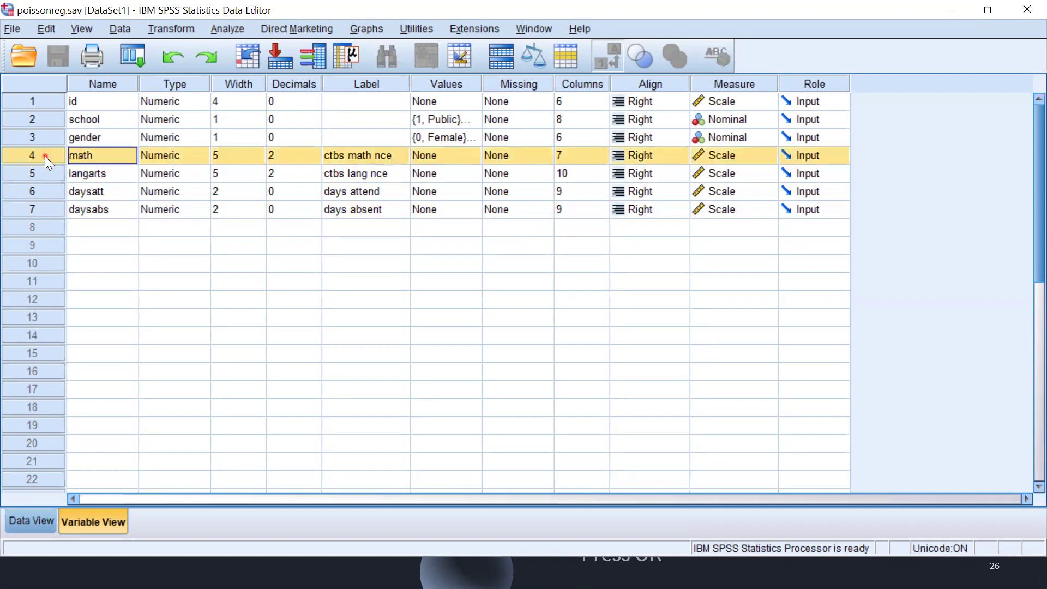
click(89, 166)
click(101, 158)
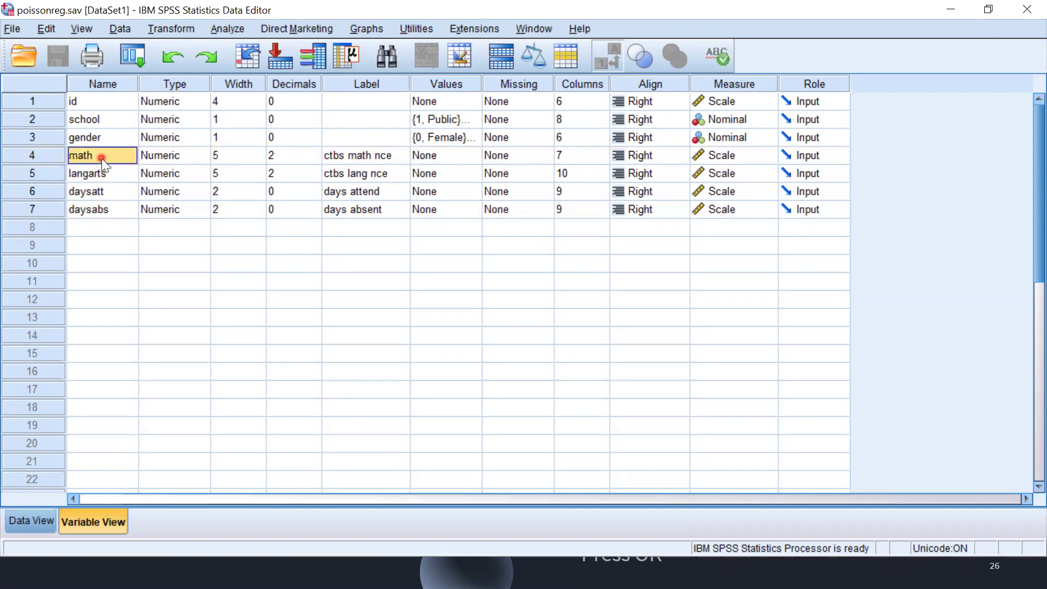
click(109, 141)
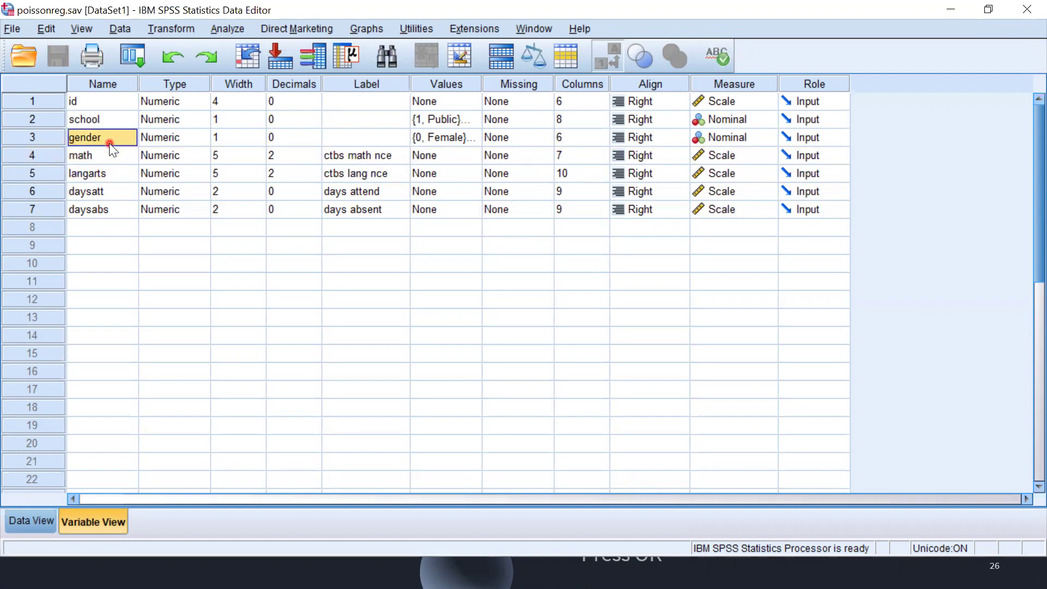
click(371, 141)
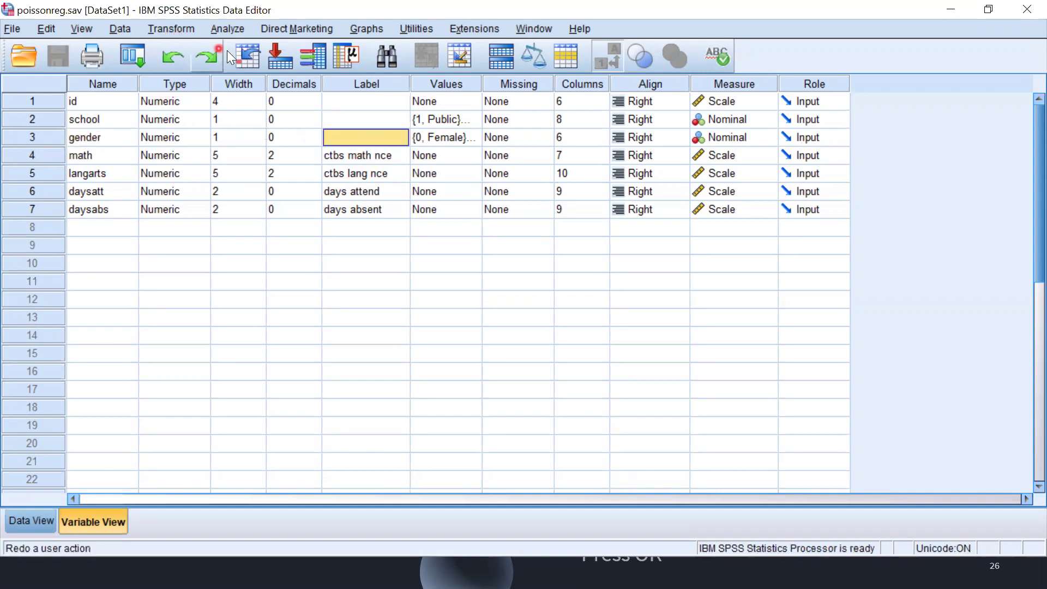
Open the Generalized Linear Models dialog from the Analyze menu
click(233, 34)
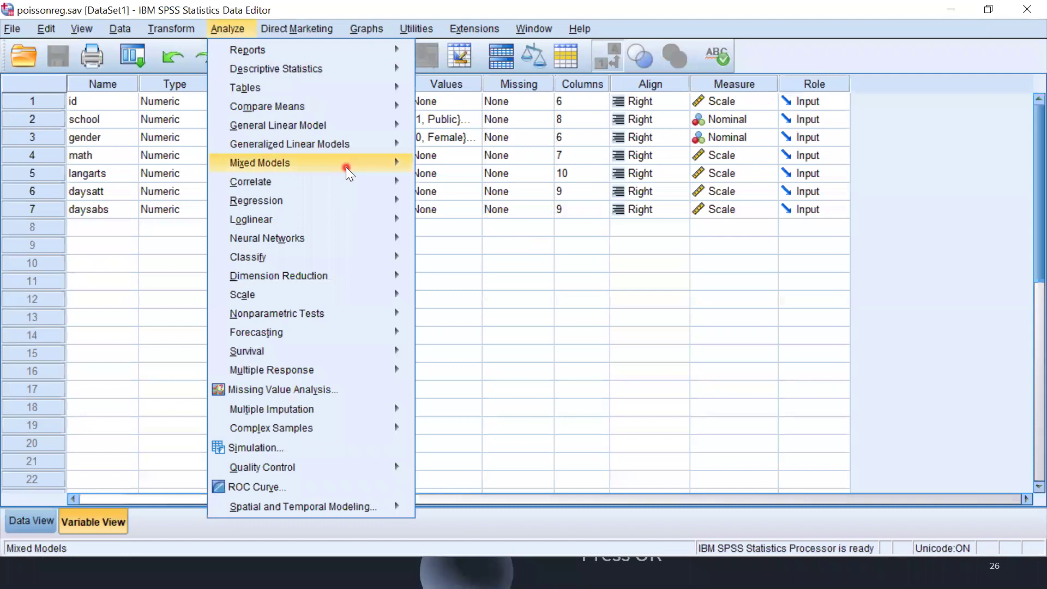
mouse_move(355, 203)
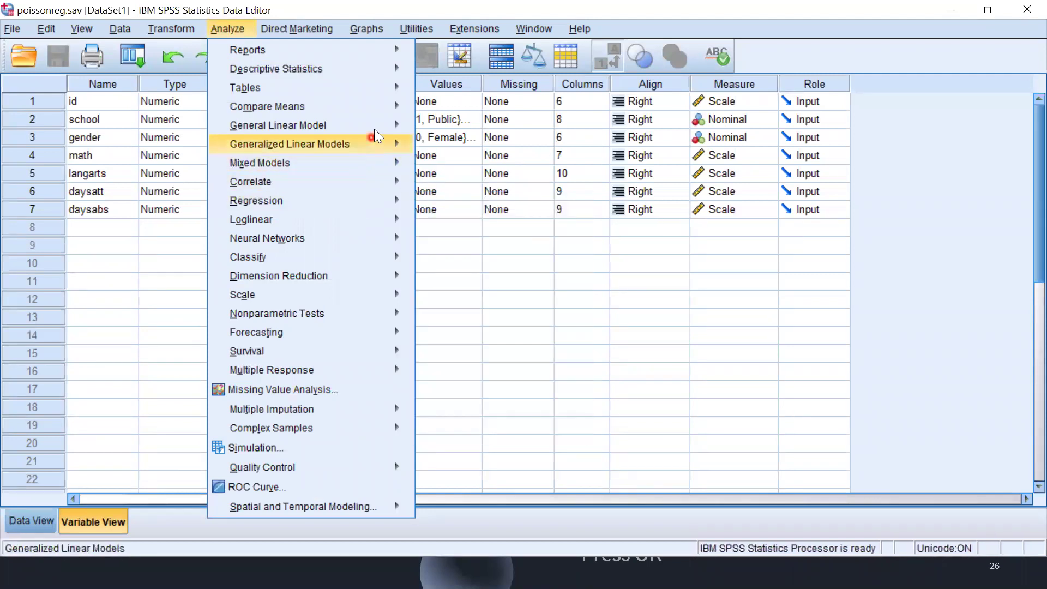
mouse_move(381, 162)
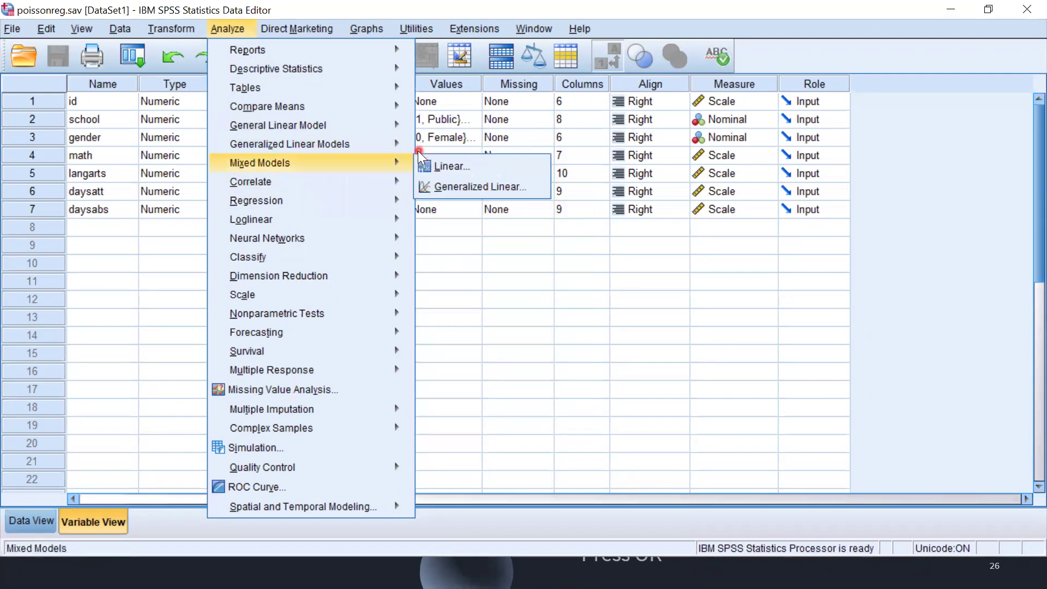
mouse_move(405, 146)
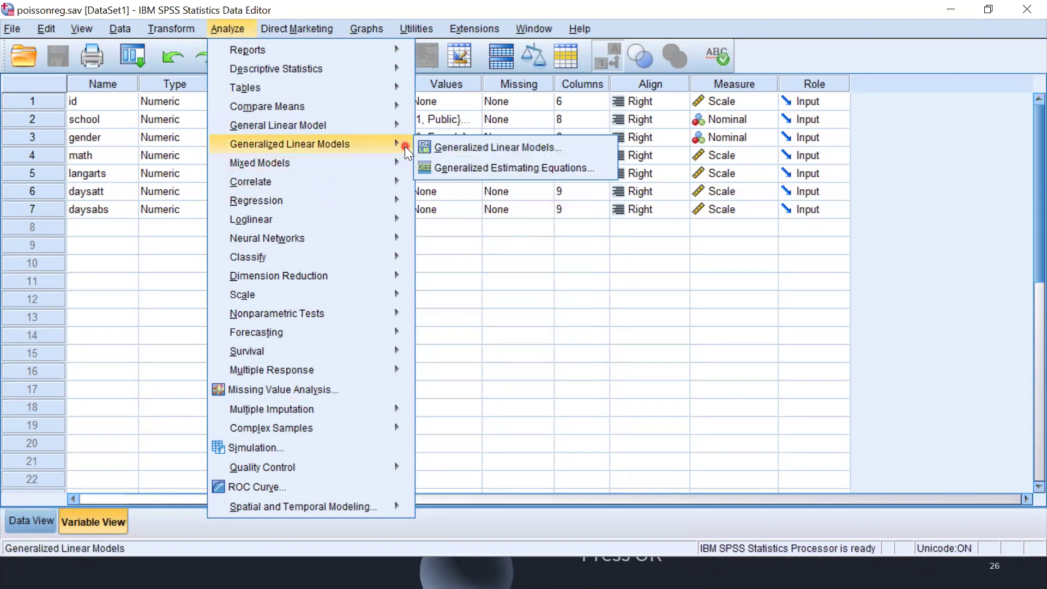
click(455, 147)
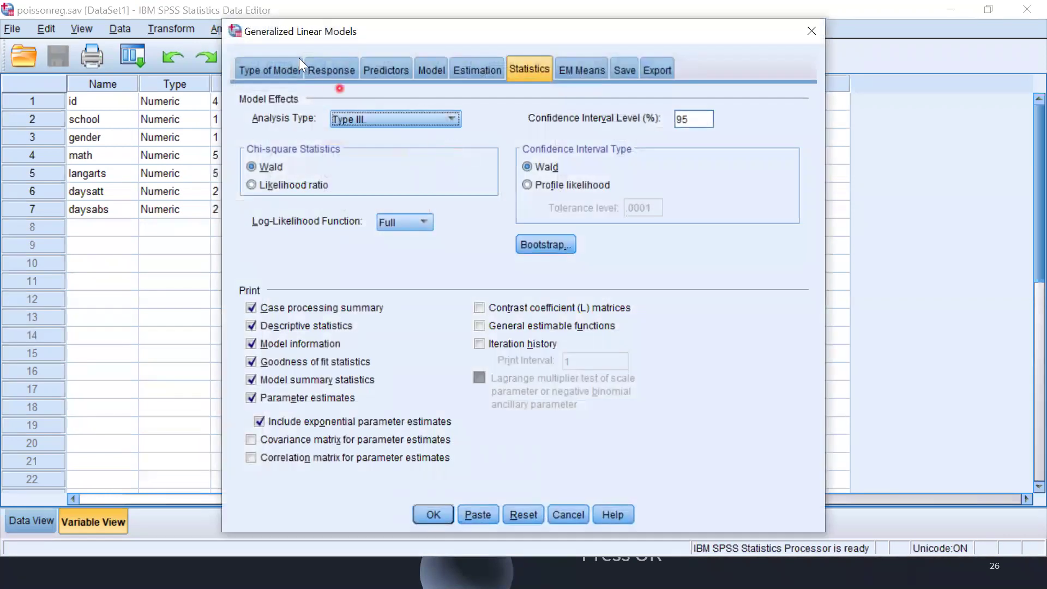
Reset the dialog and choose Negative binomial with log link as the model type
click(262, 73)
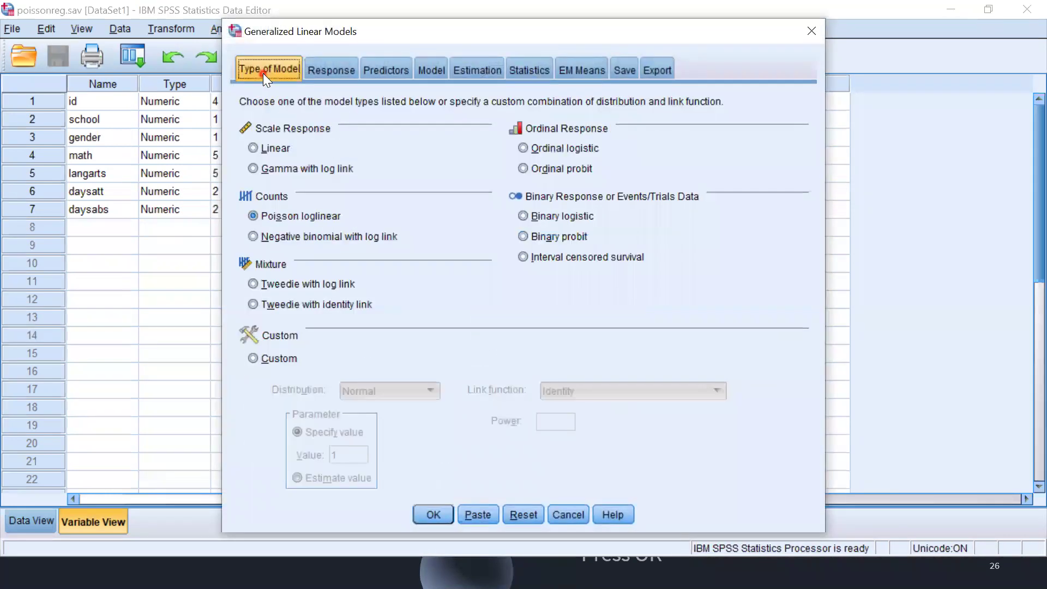
click(323, 240)
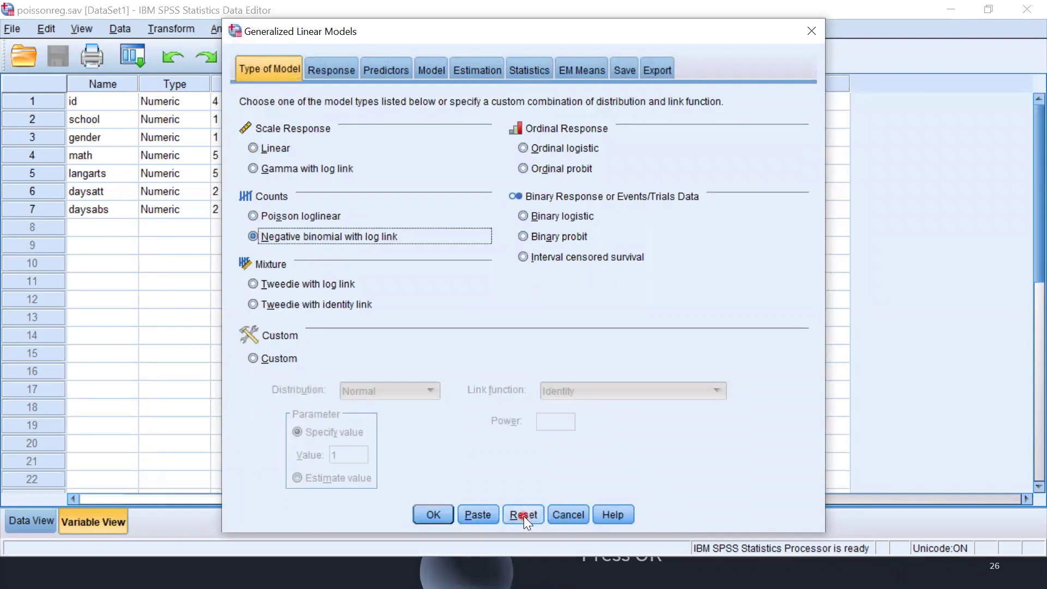
click(524, 515)
click(322, 236)
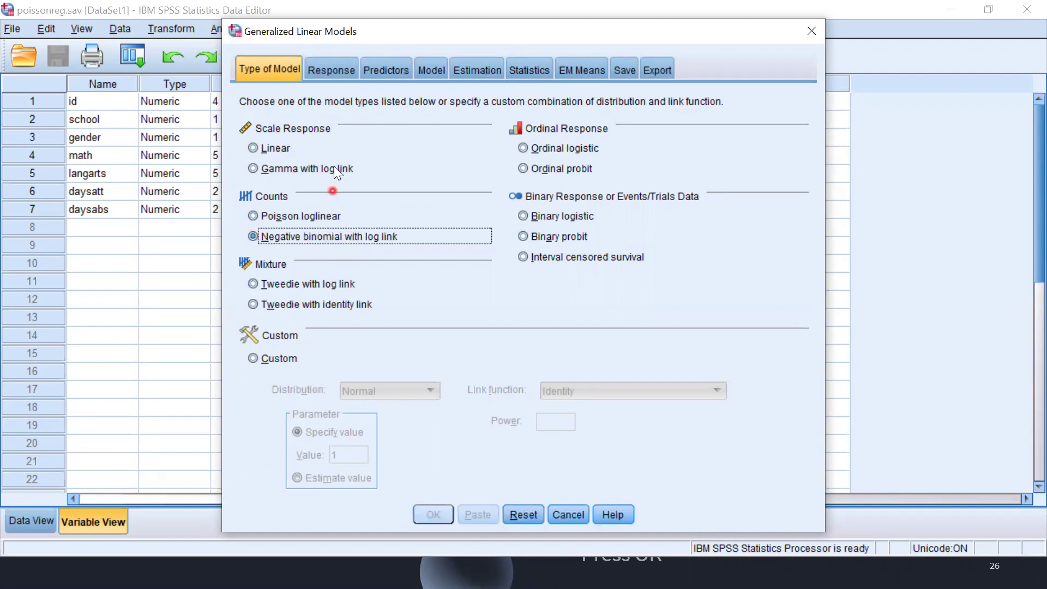
Set daysabs (days absent) as the dependent variable
click(345, 68)
click(353, 217)
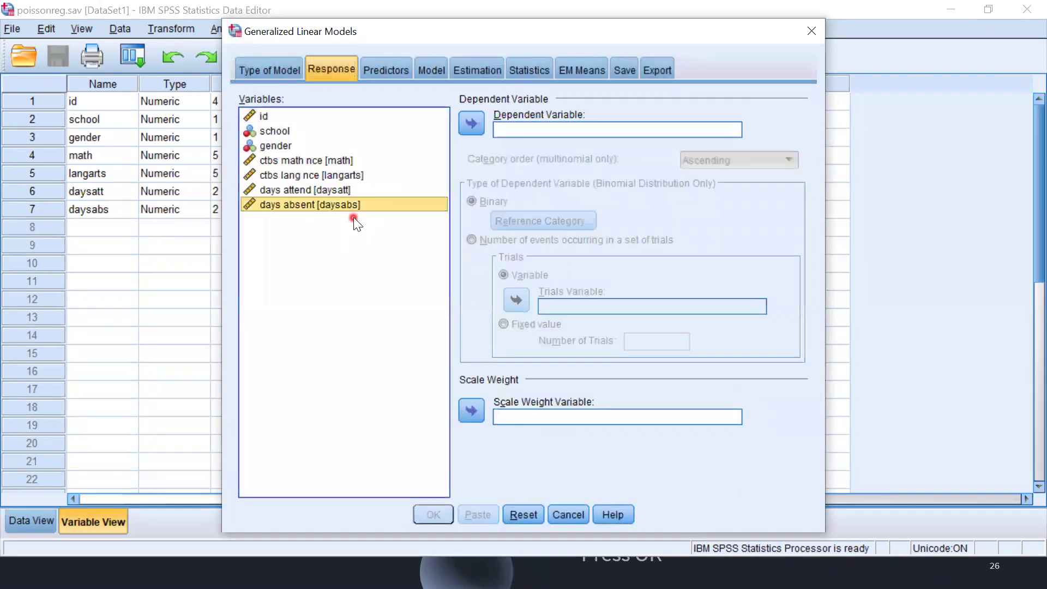
click(472, 124)
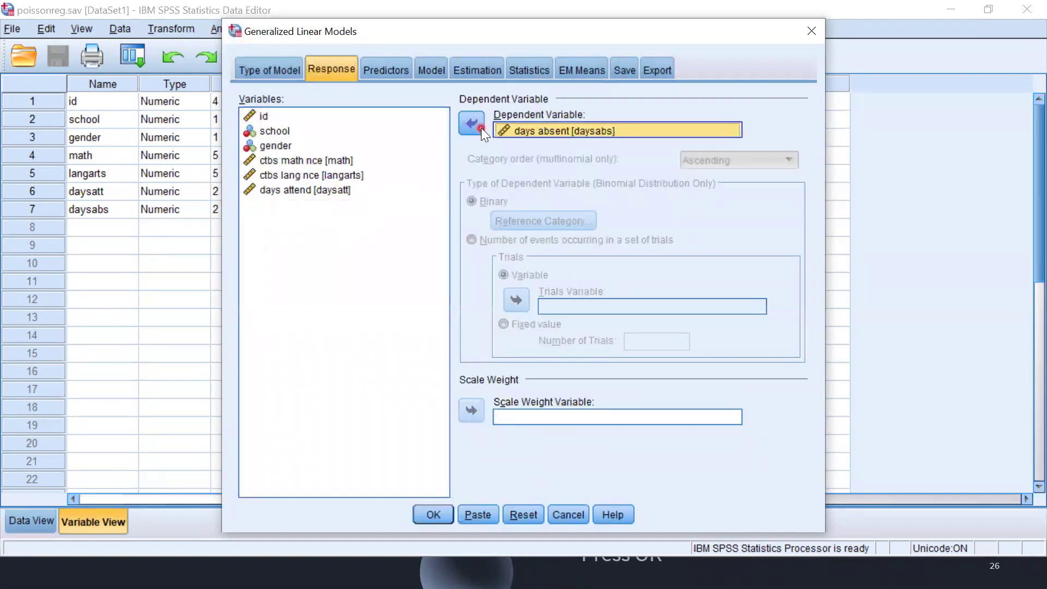
Add gender as a factor and math and langarts as covariates
click(393, 67)
click(292, 146)
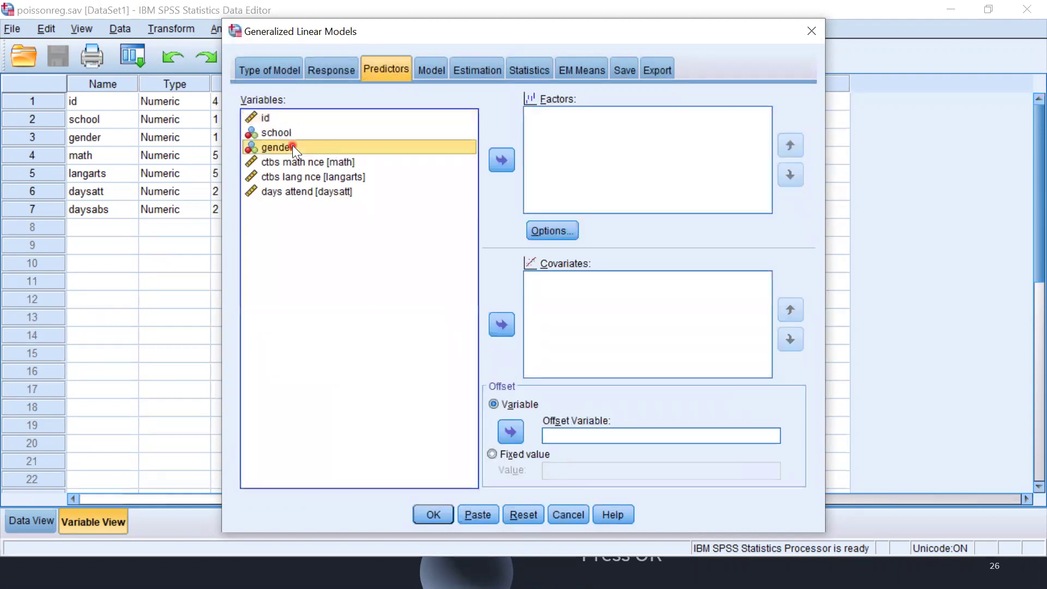
click(500, 160)
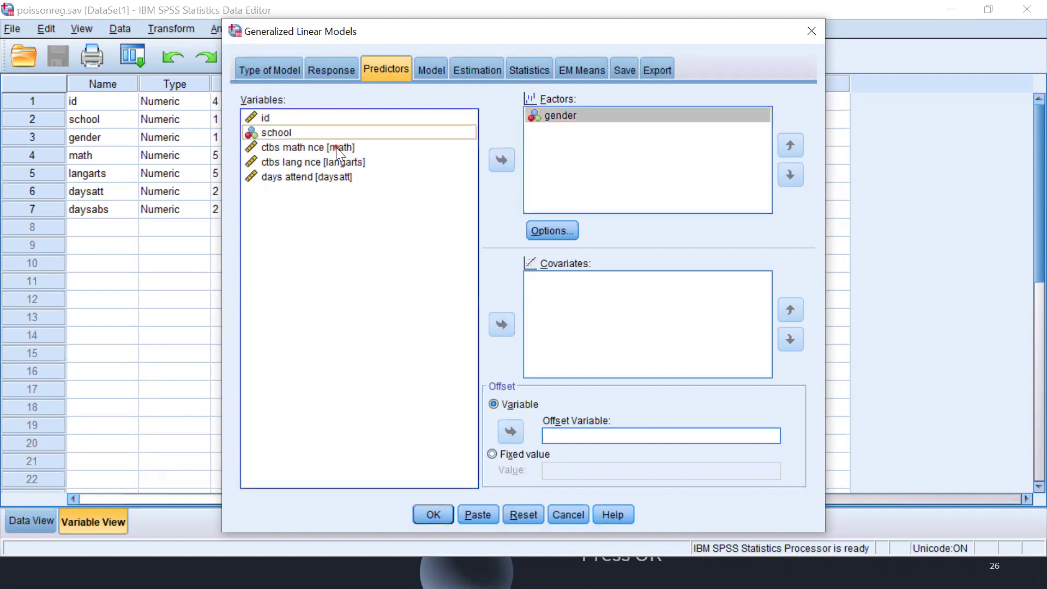
click(336, 147)
key(shift+Down)
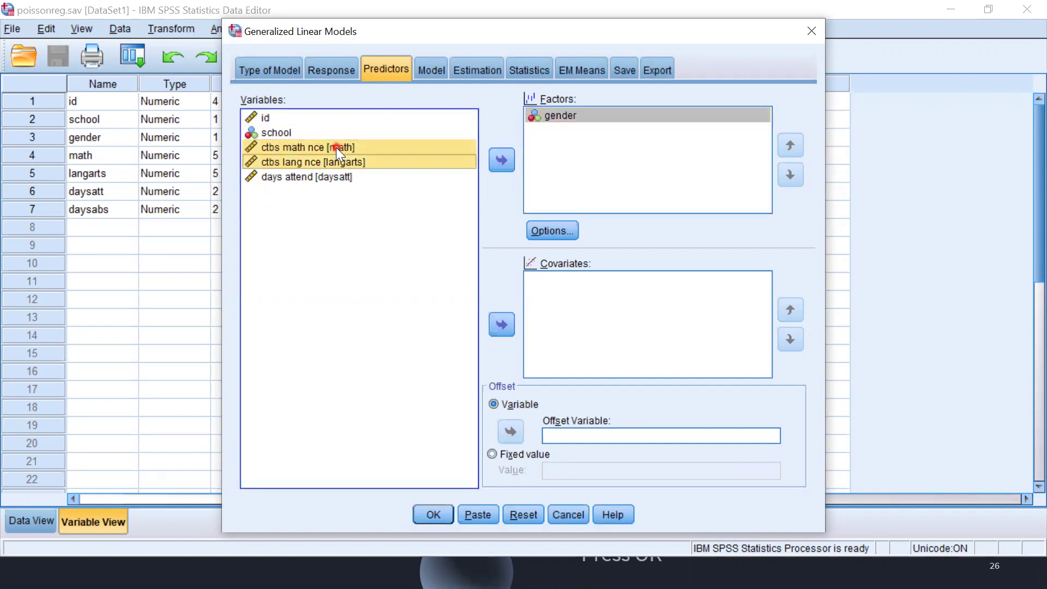
click(510, 323)
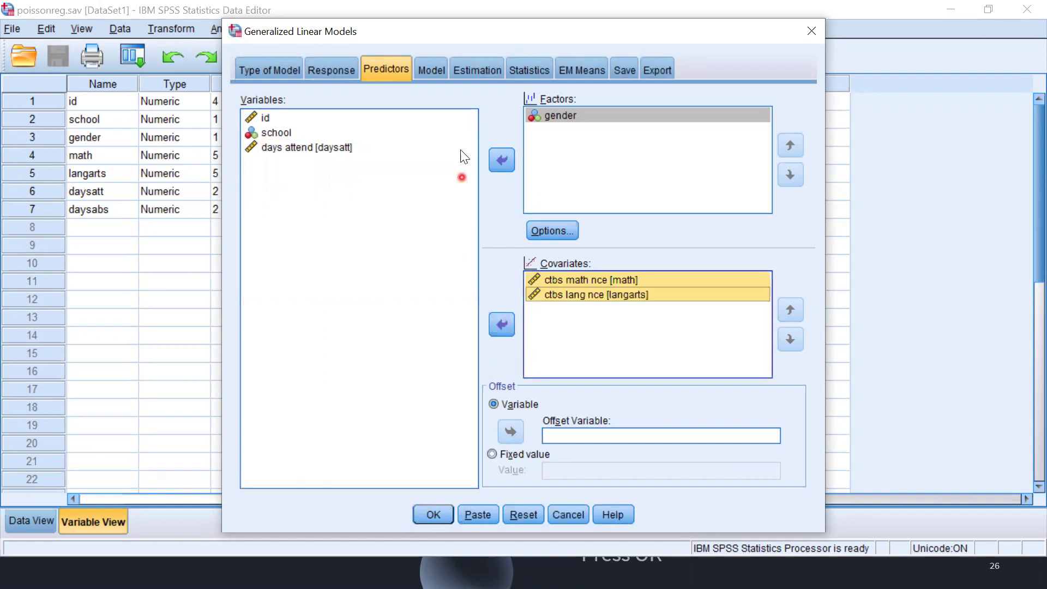
Build gender, math and langarts into the model as main-effect terms
click(440, 69)
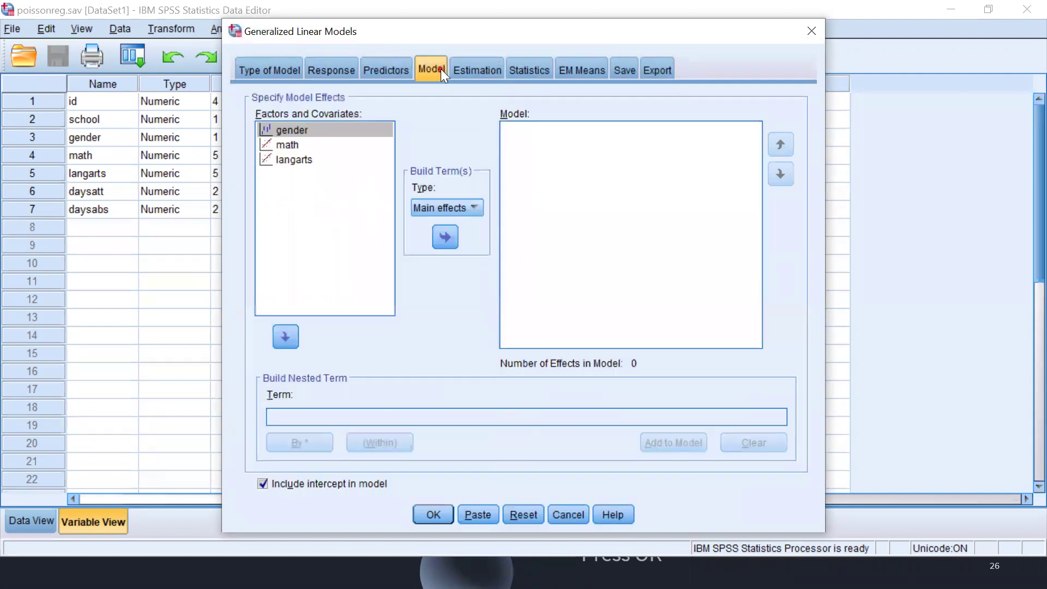
click(332, 136)
click(294, 143)
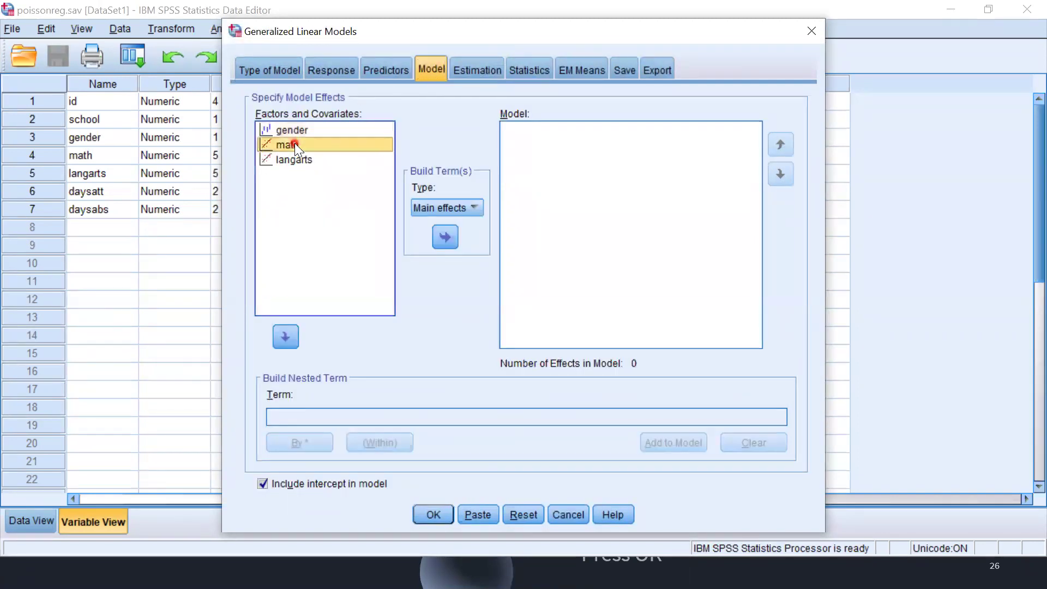
click(307, 165)
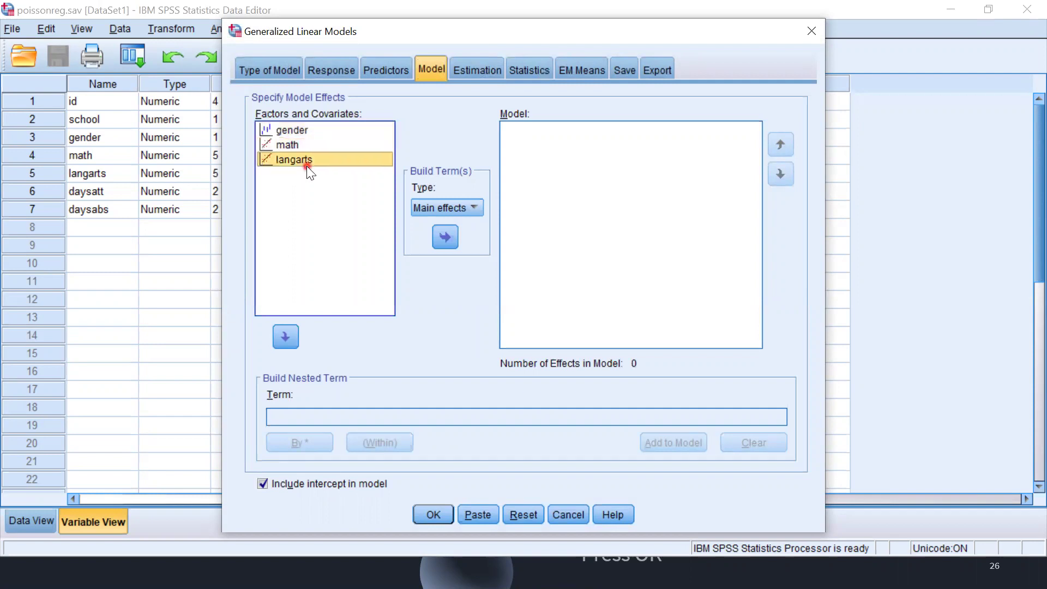
click(388, 212)
key(ctrl+a)
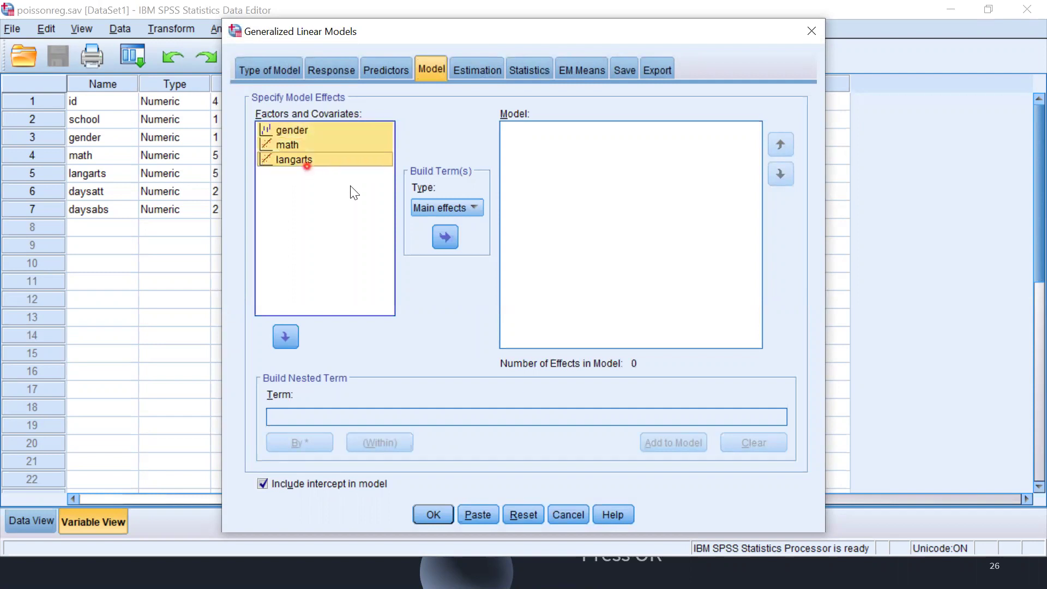
click(451, 240)
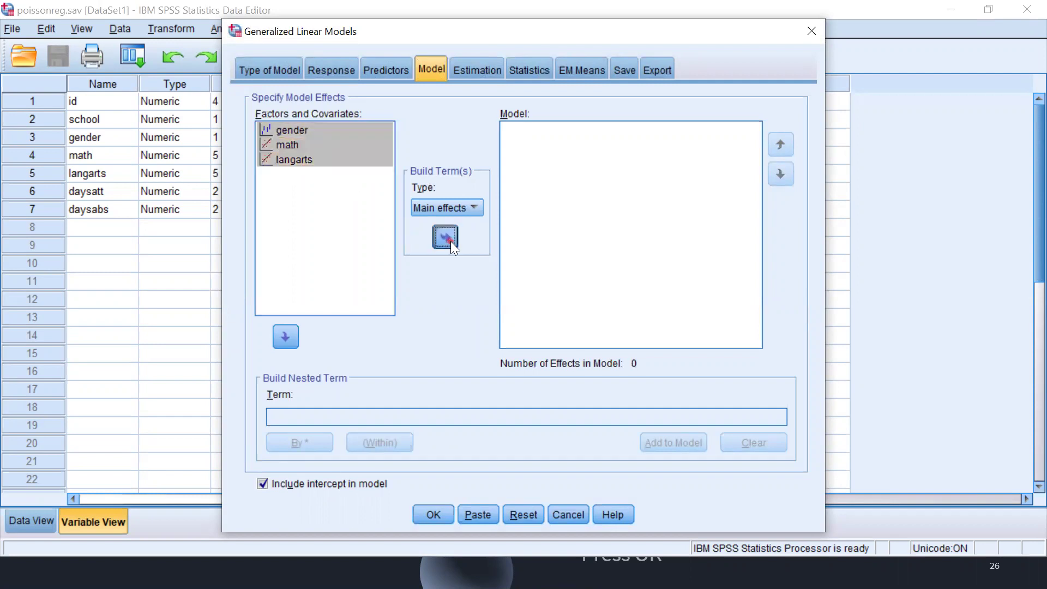
click(476, 207)
click(476, 208)
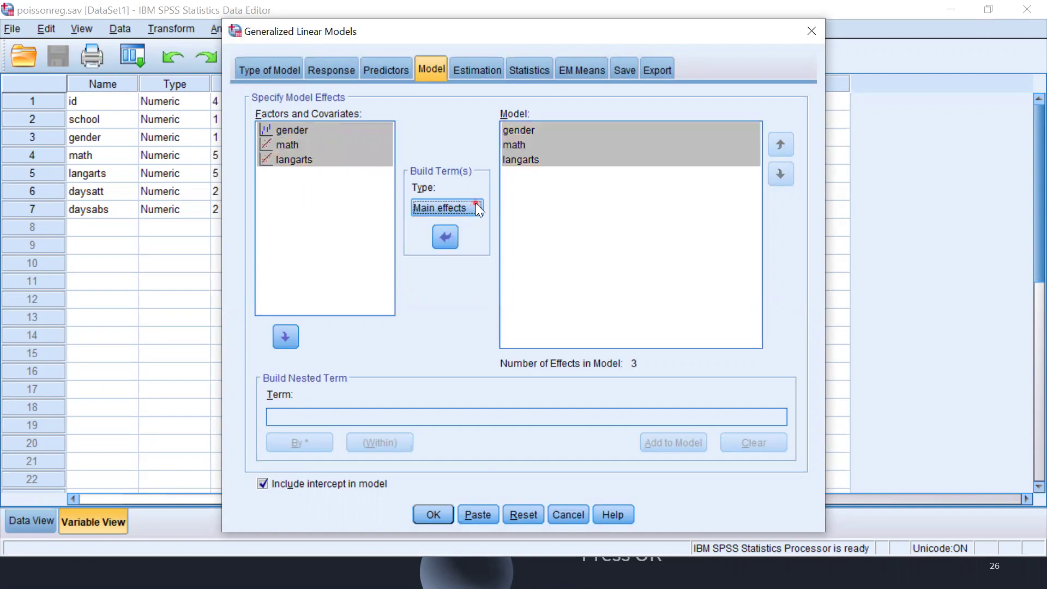
Tick Include exponential parameter estimates under Statistics and run the model
click(521, 77)
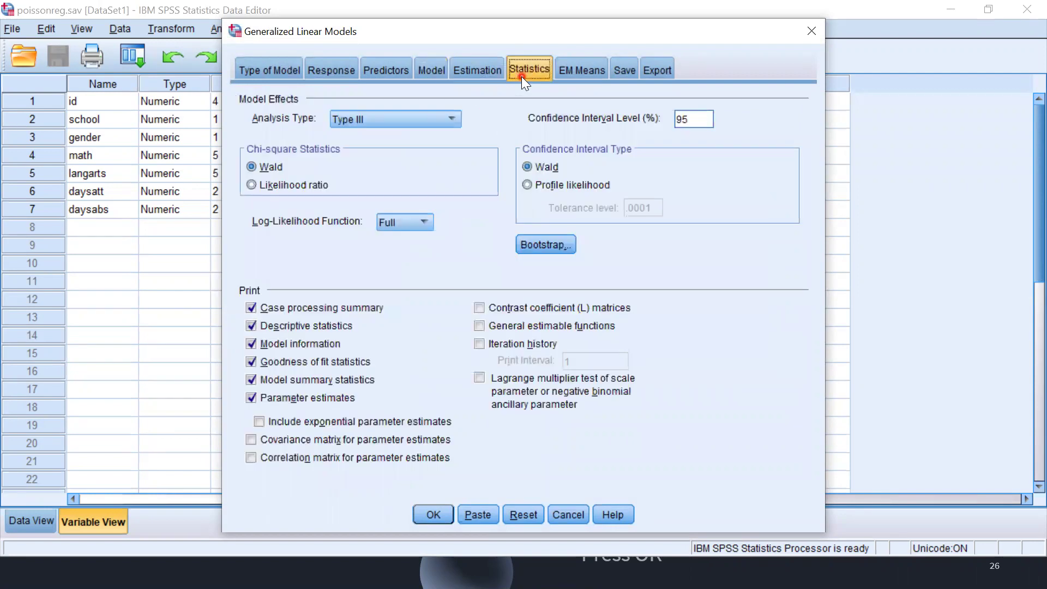
click(331, 425)
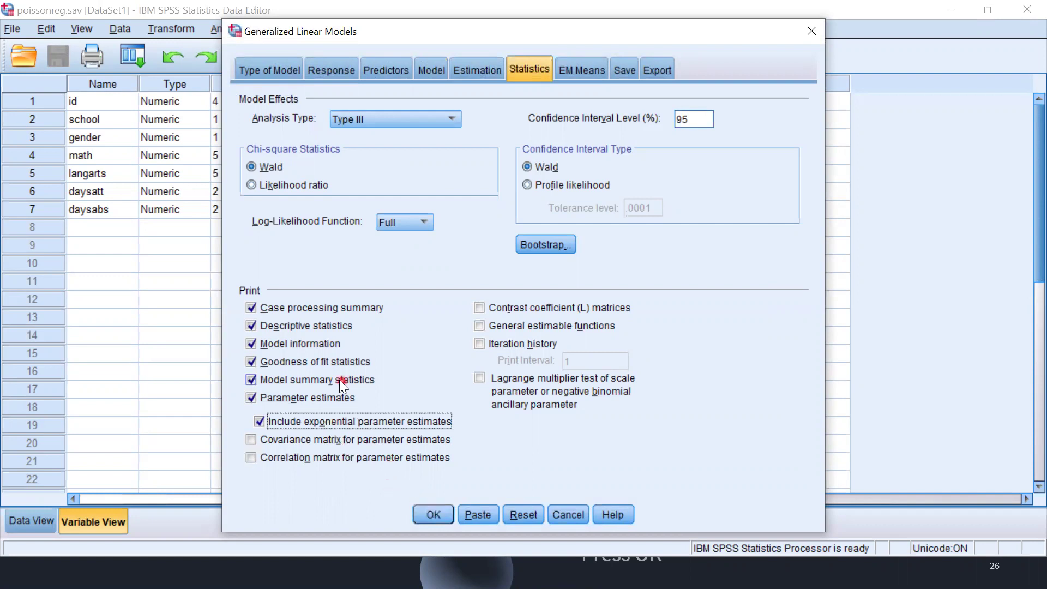
click(434, 515)
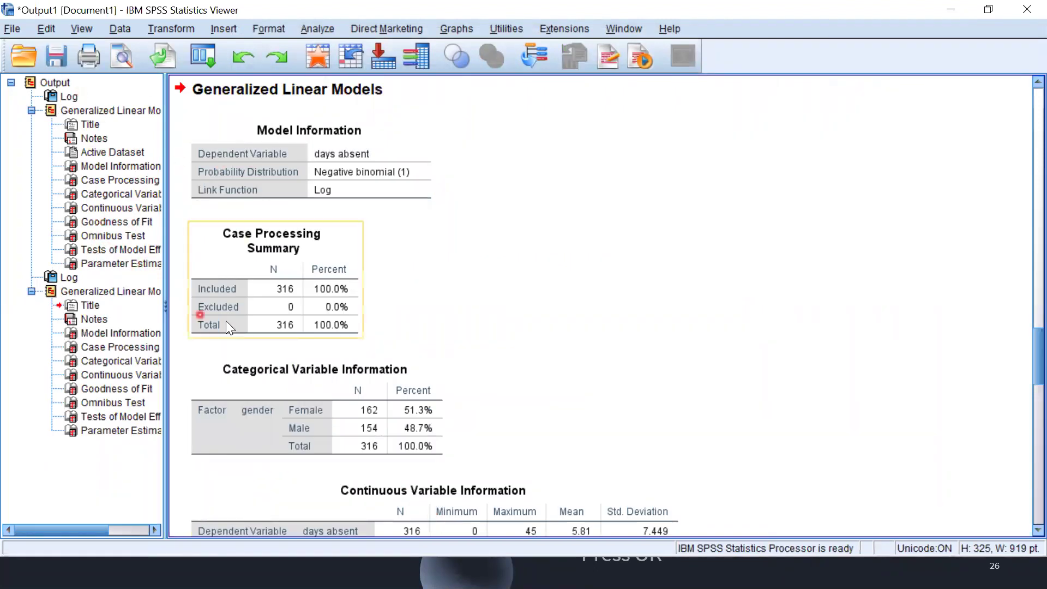
click(318, 308)
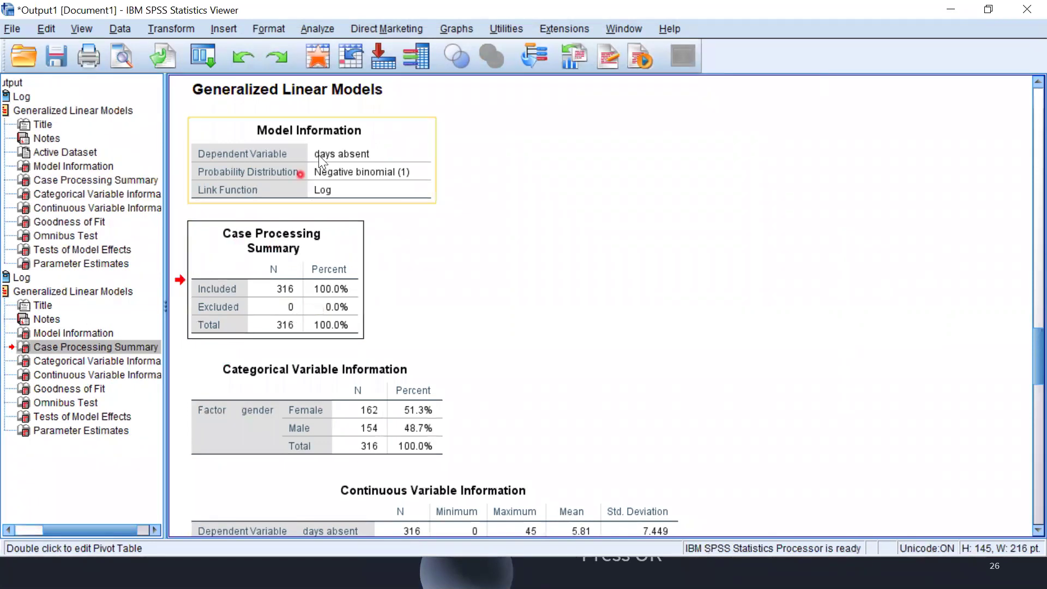
click(272, 156)
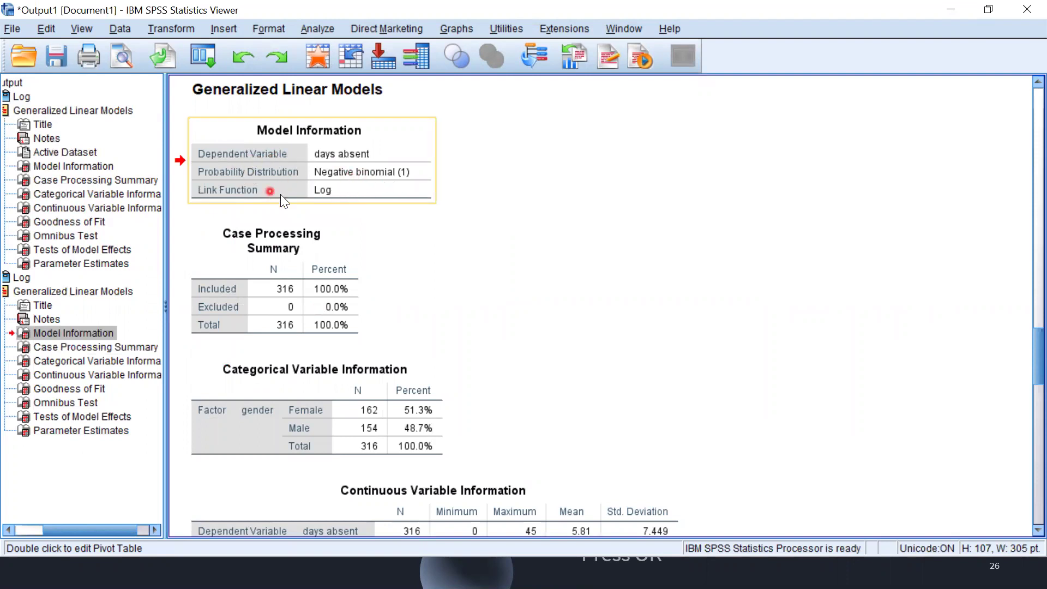
click(315, 298)
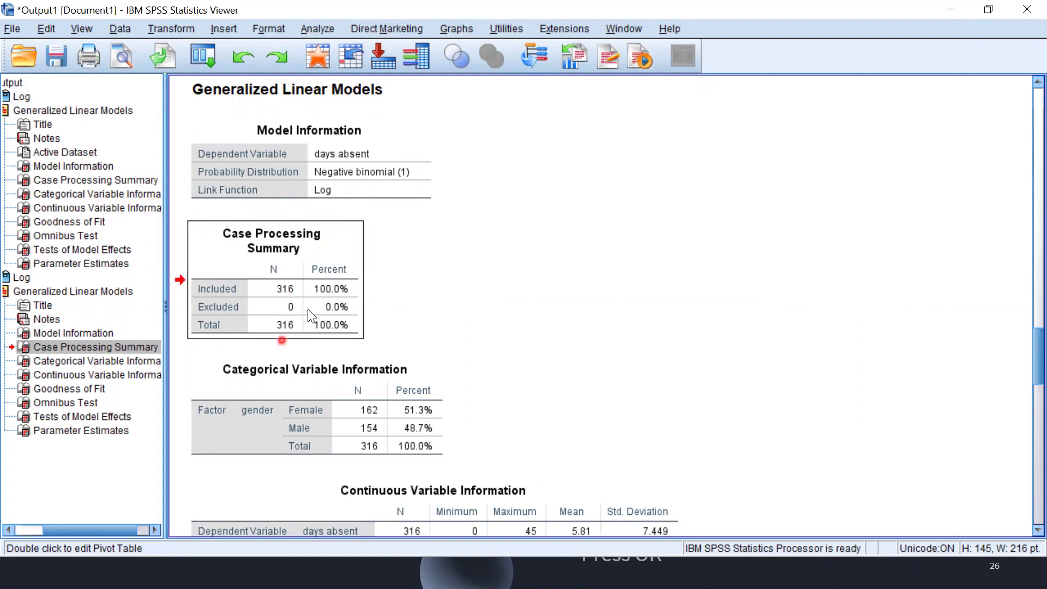
click(355, 425)
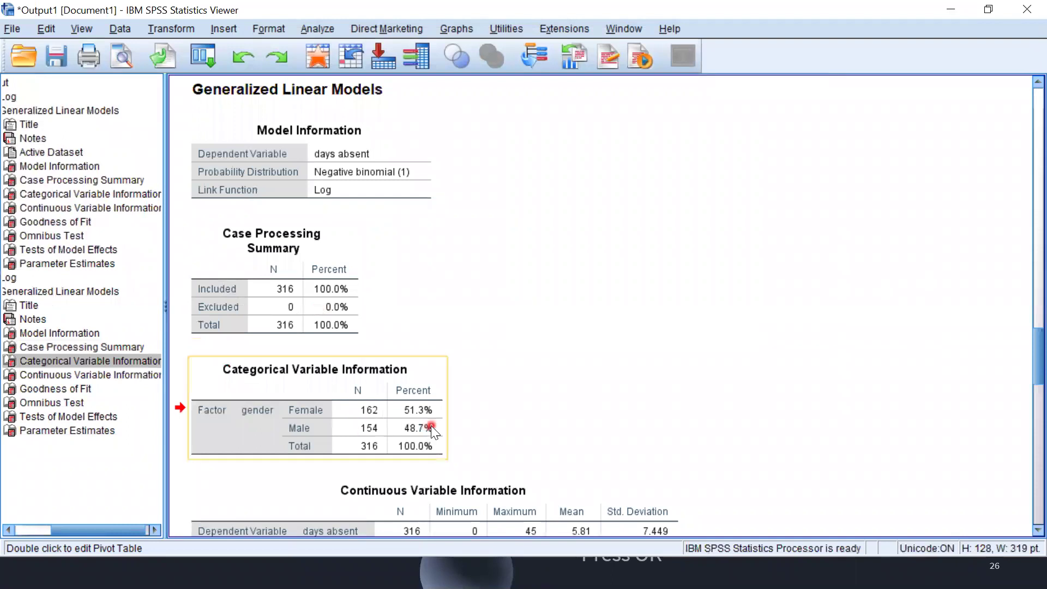
drag(1023, 357, 1023, 399)
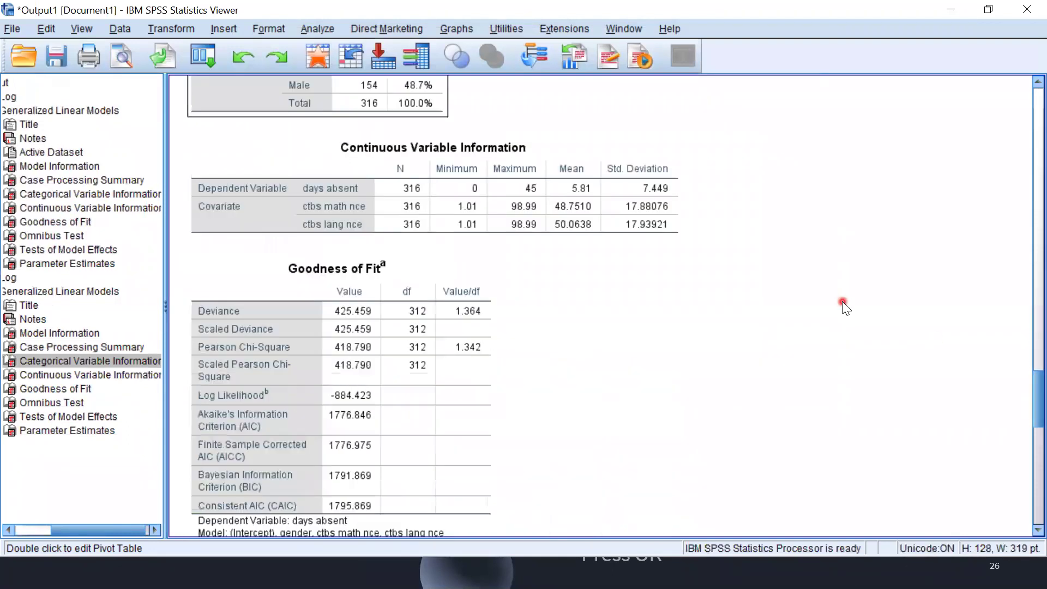
Review the days-absent mean in Continuous Variable Information, then the Goodness of Fit table
click(412, 88)
click(461, 218)
click(317, 188)
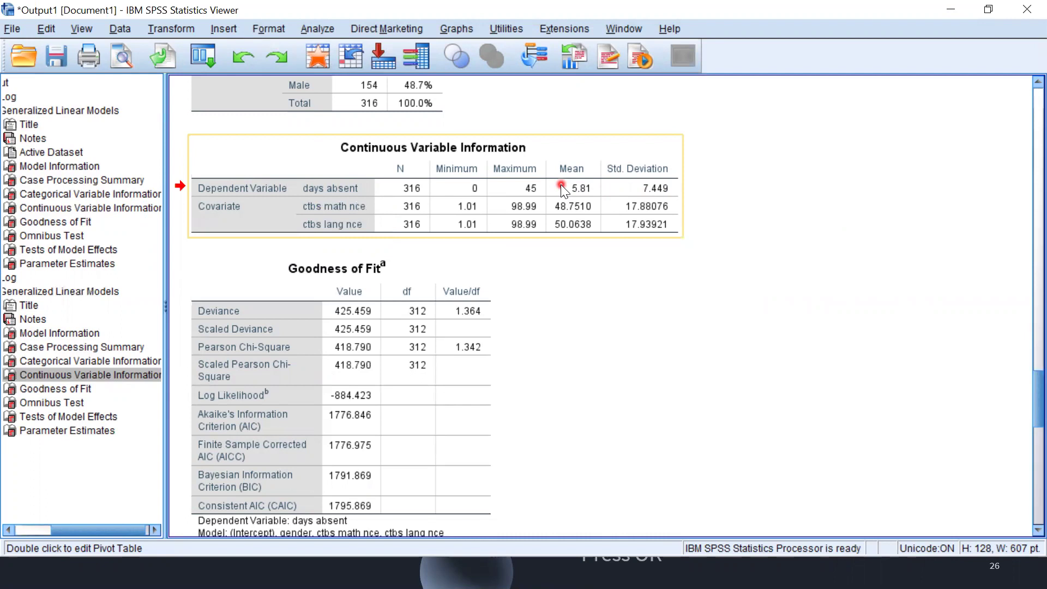
click(493, 315)
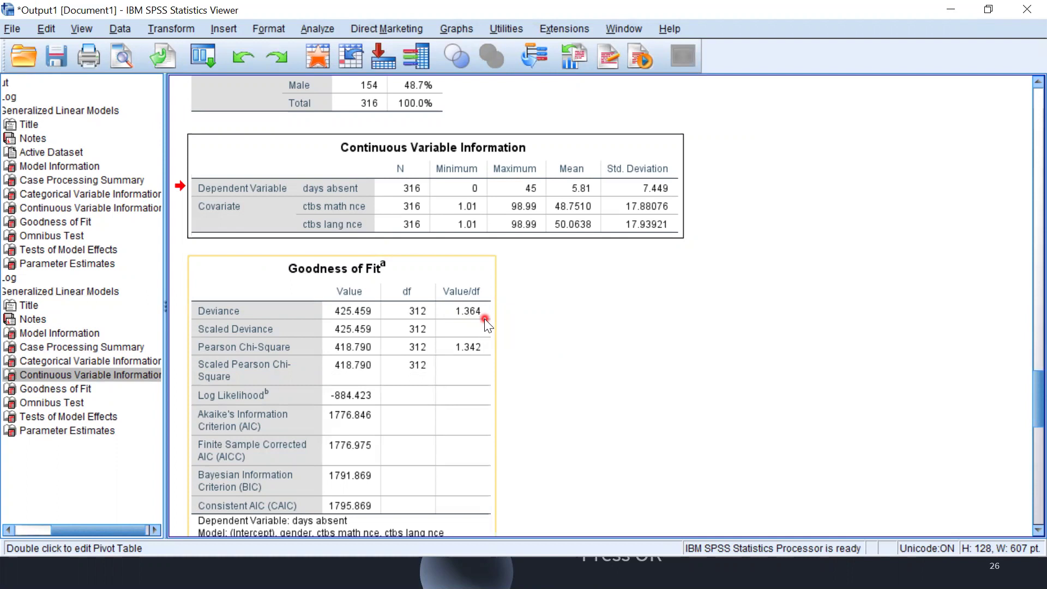
click(66, 390)
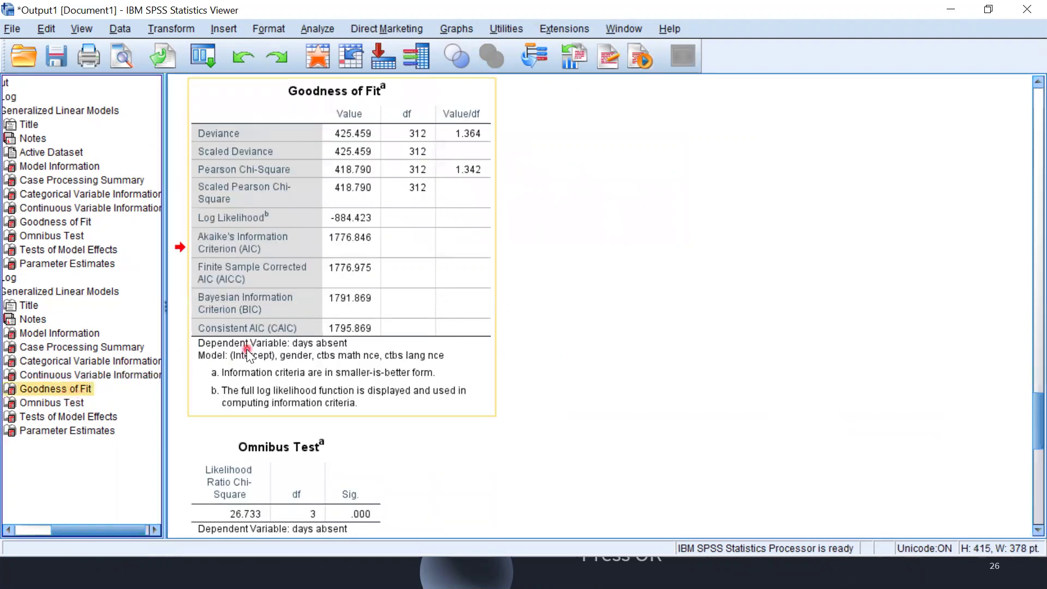
Show the Omnibus Test: chi-square 26.733 on 3 df, significance .000
click(326, 226)
click(70, 409)
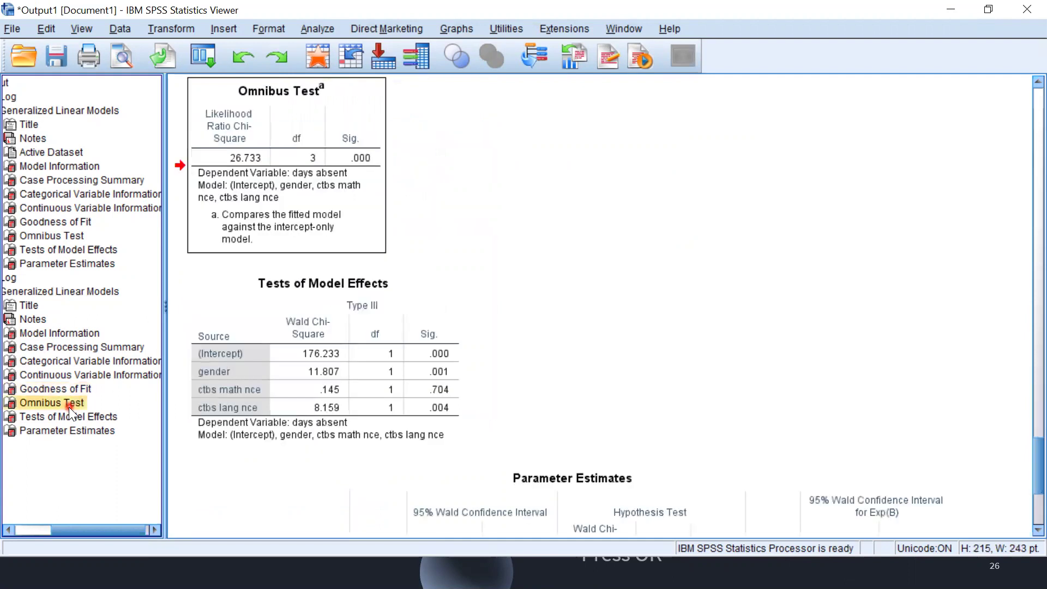
click(330, 162)
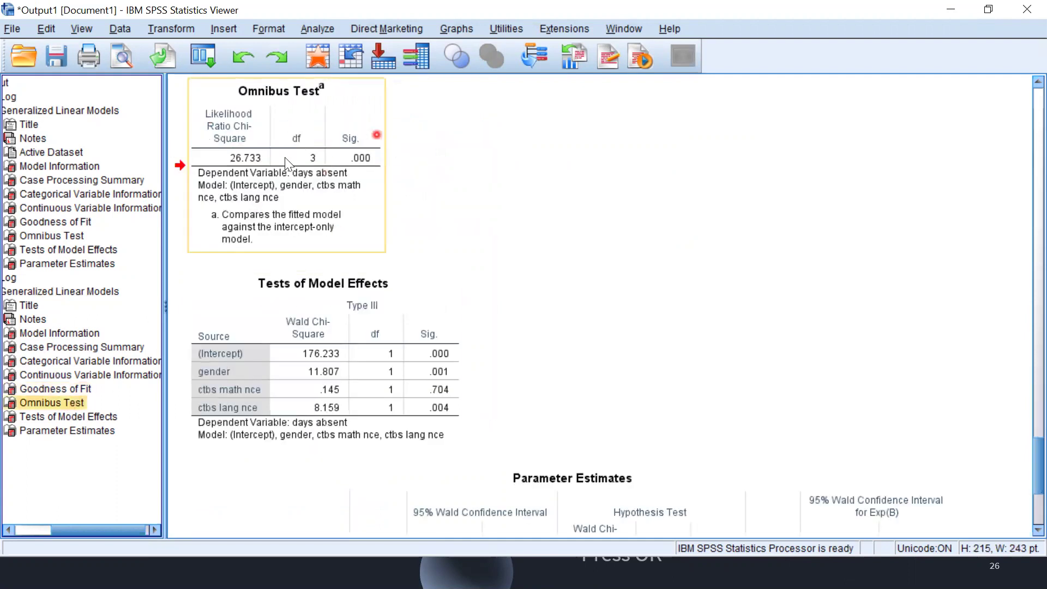
click(258, 148)
click(354, 170)
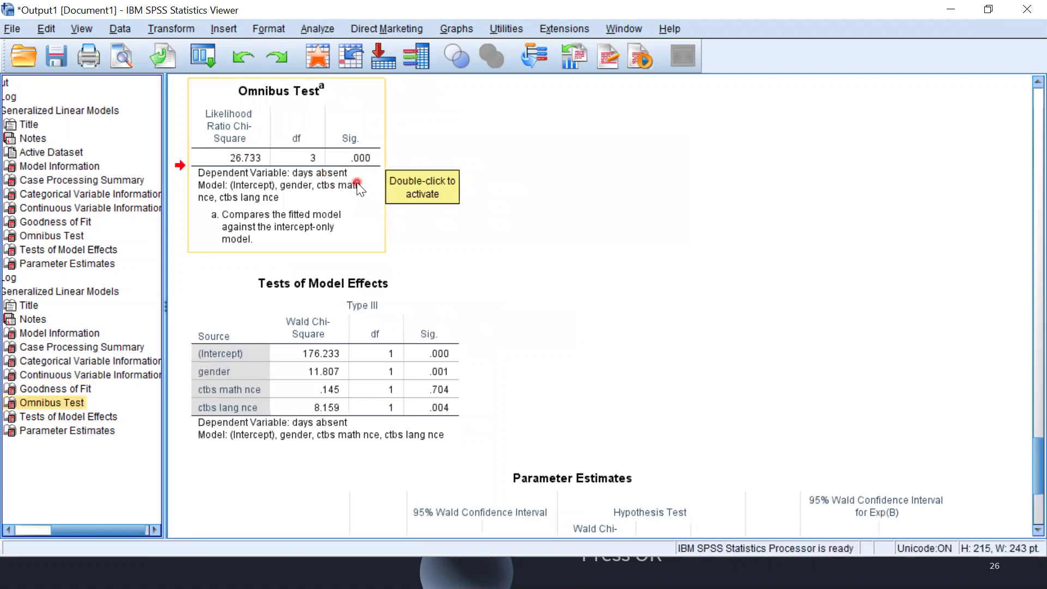
Select the Tests of Model Effects table, where gender and langarts are significant
click(315, 338)
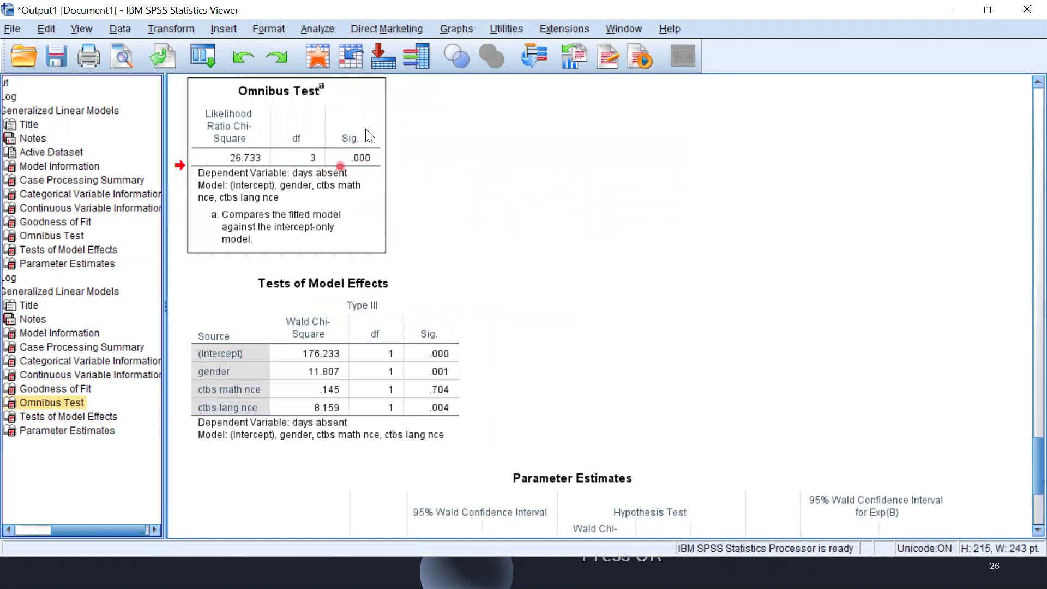
click(366, 134)
click(425, 365)
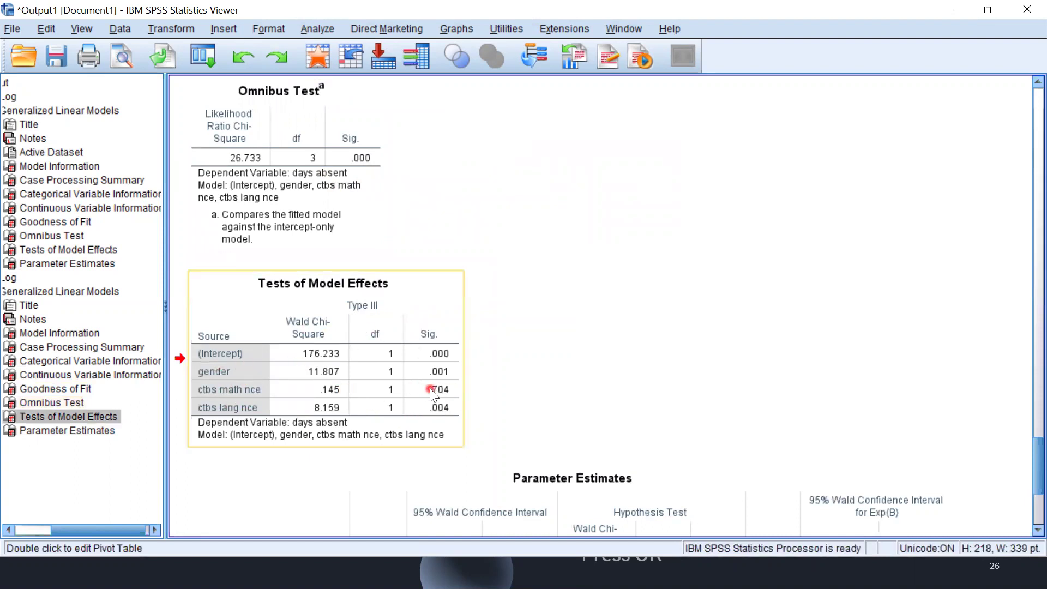
Jump to Parameter Estimates showing Exp(B) 1.538 for gender=0, .998 math, .986 langarts
click(99, 432)
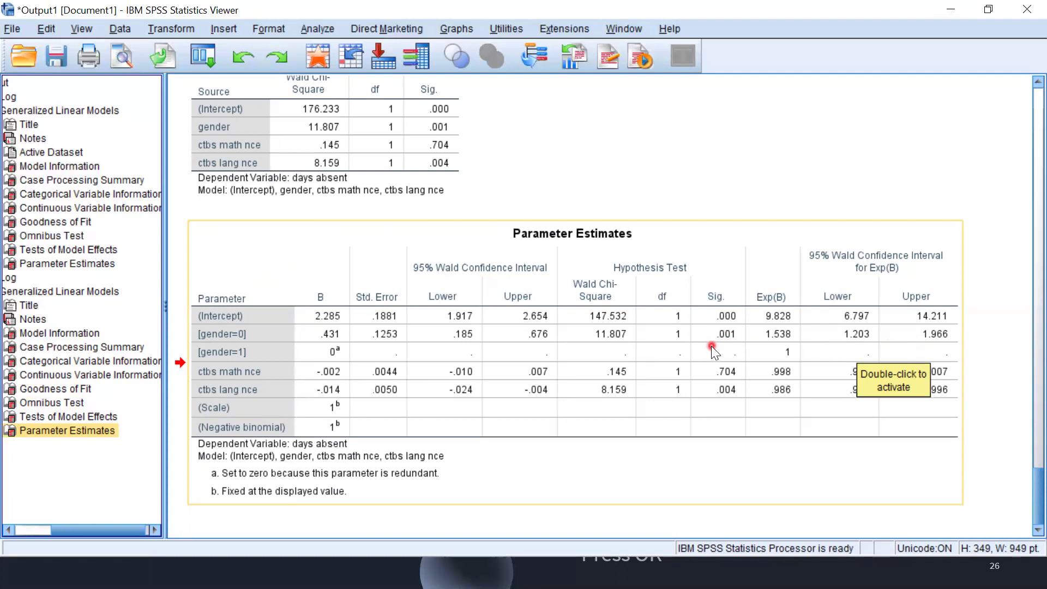
click(856, 430)
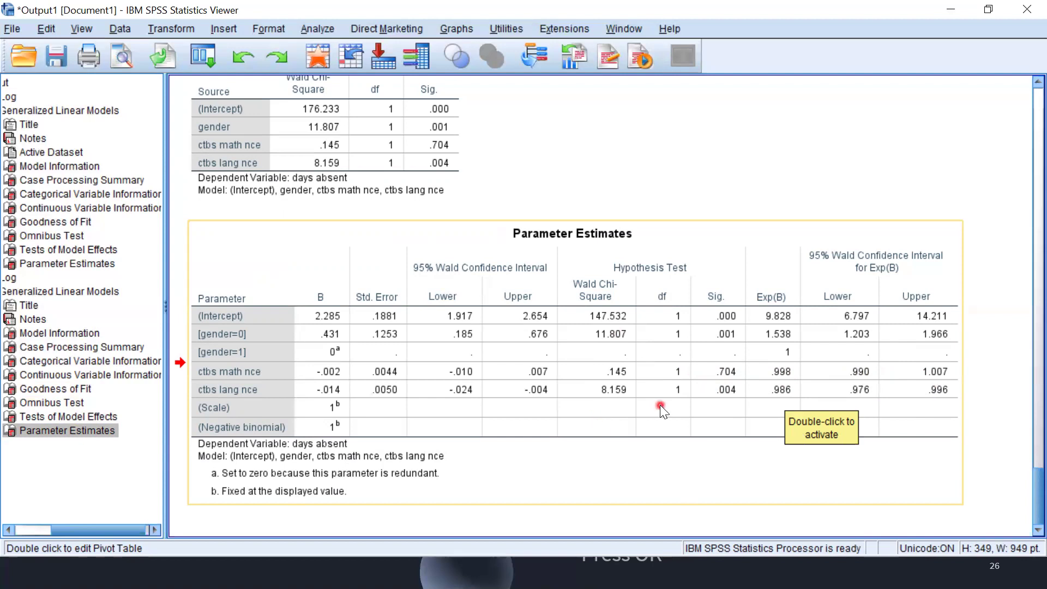
Return to the PowerPoint slide show and advance to slide 30, 'Outcomes of the Lecture'
key(alt+Tab)
key(alt+Tab)
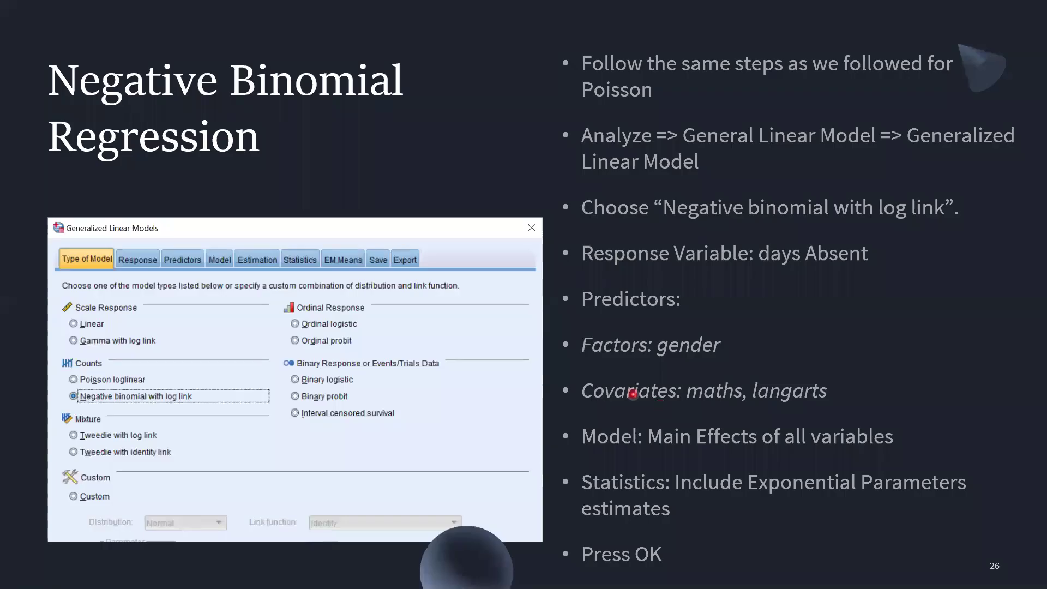
click(632, 394)
click(632, 393)
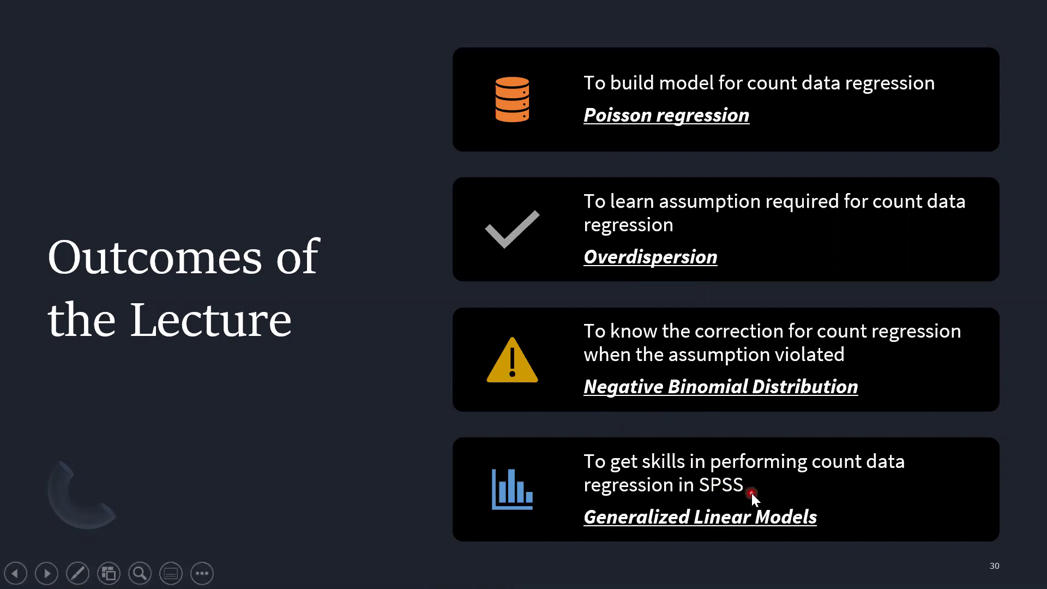
Advance to slide 31, 'Summary of the Lecture'
click(487, 349)
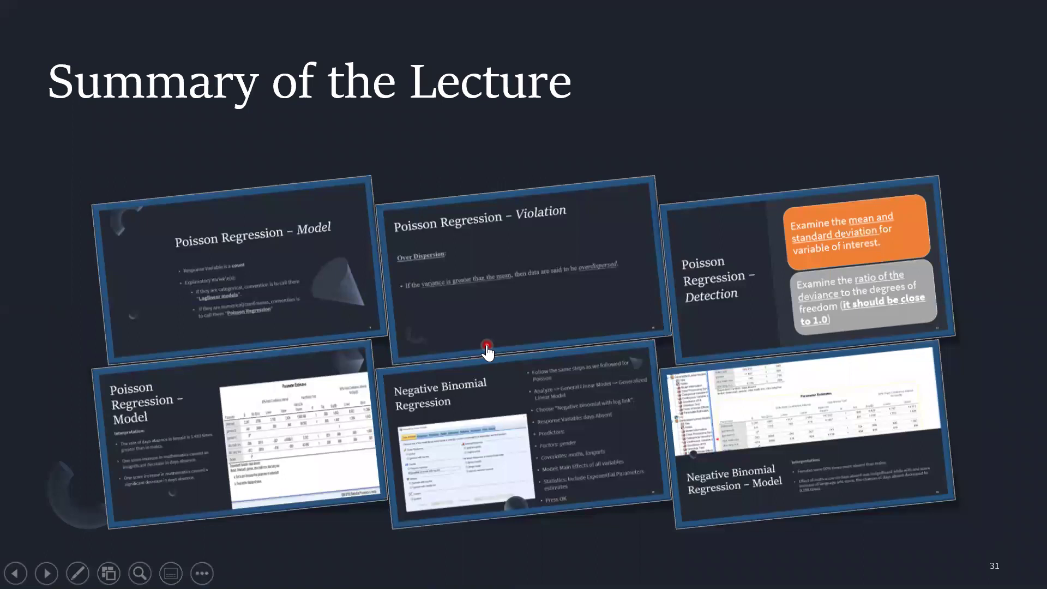